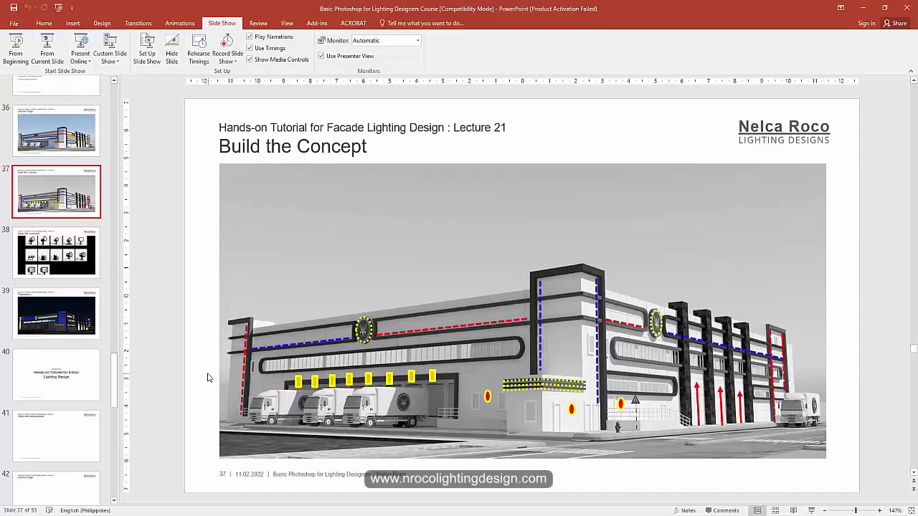
Compare night-view slide 39 with slide 37, ending on the 'Build the Concept' slide.
click(84, 323)
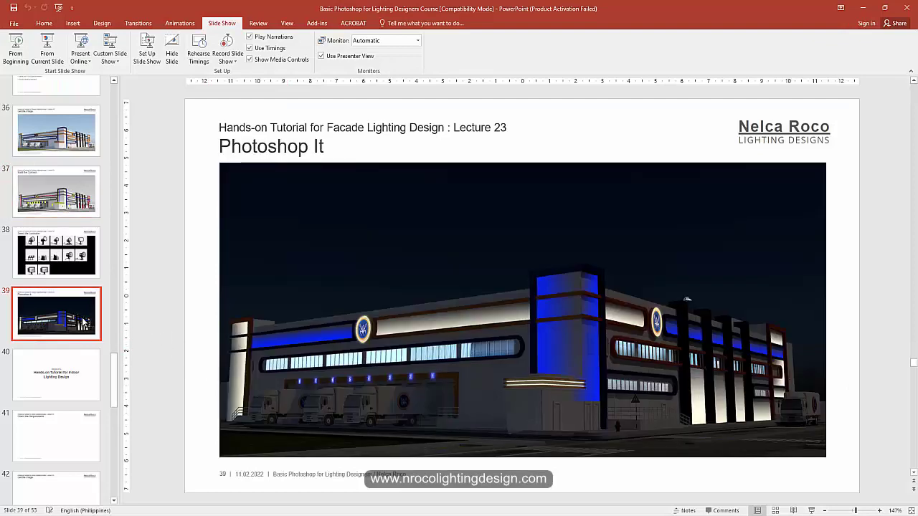
click(79, 192)
click(79, 315)
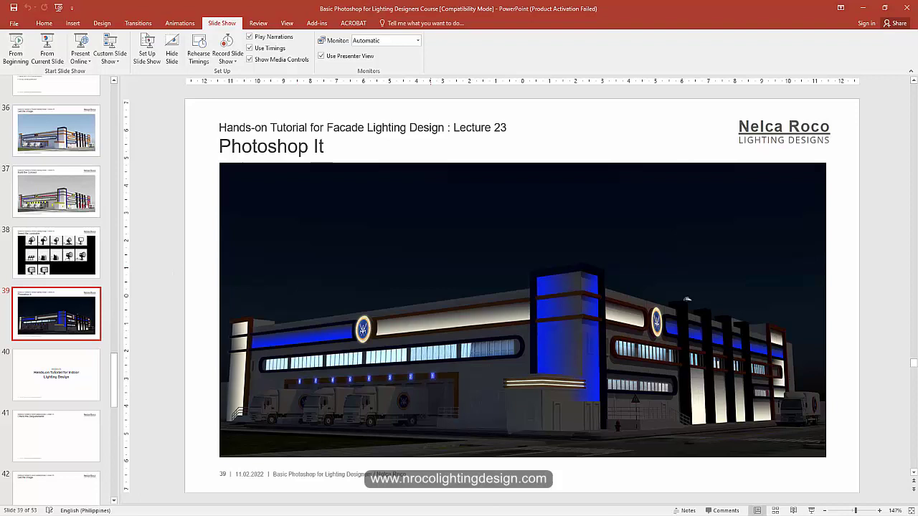
click(87, 194)
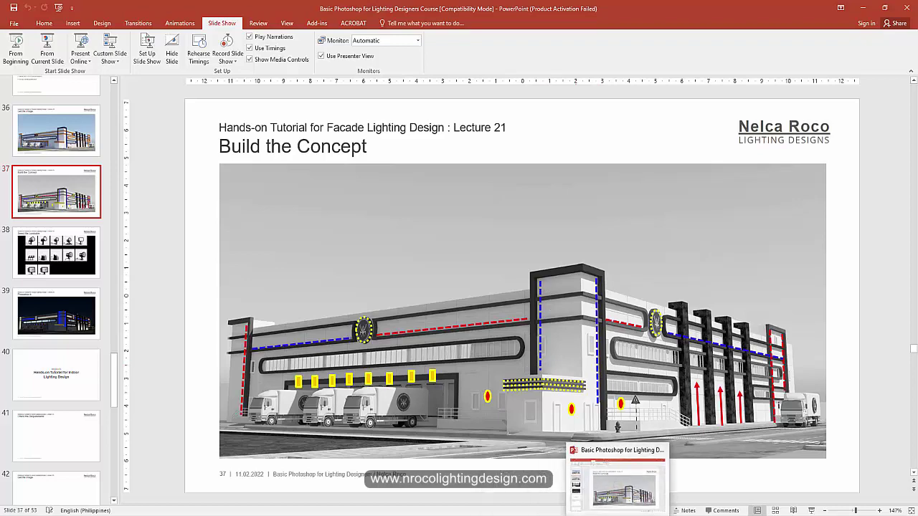
In Photoshop, make two copies of the Background layer and hide the original.
click(597, 515)
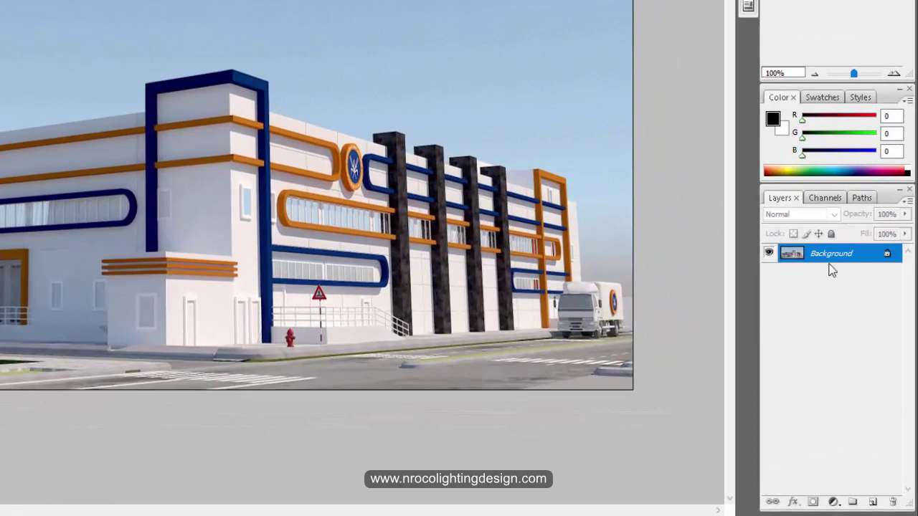
drag(838, 261, 872, 502)
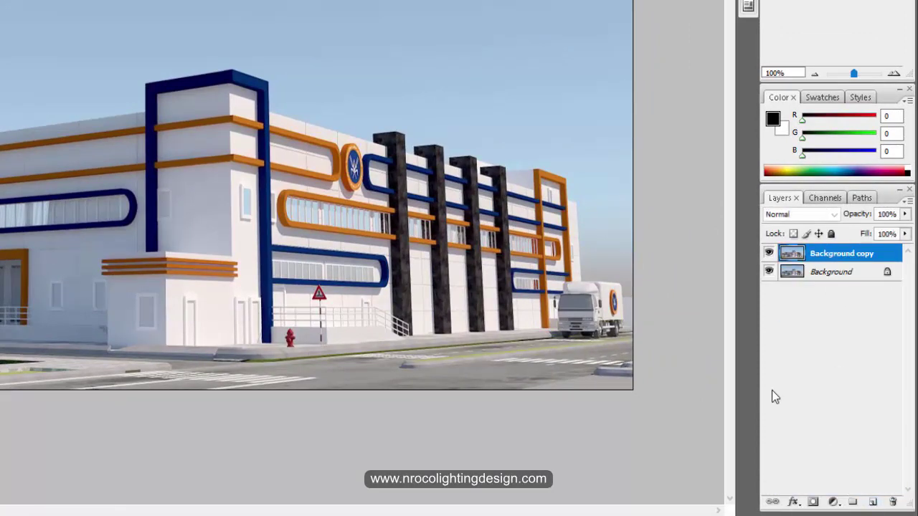
click(770, 272)
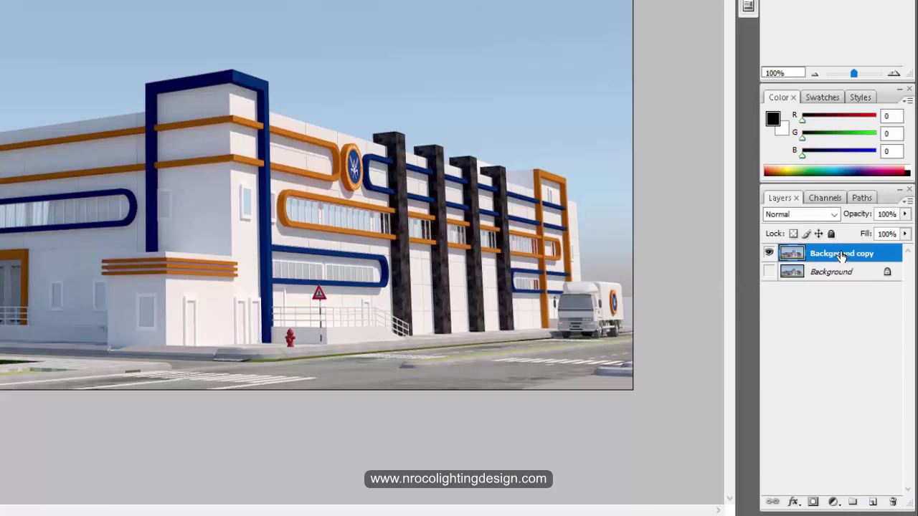
drag(851, 261, 874, 501)
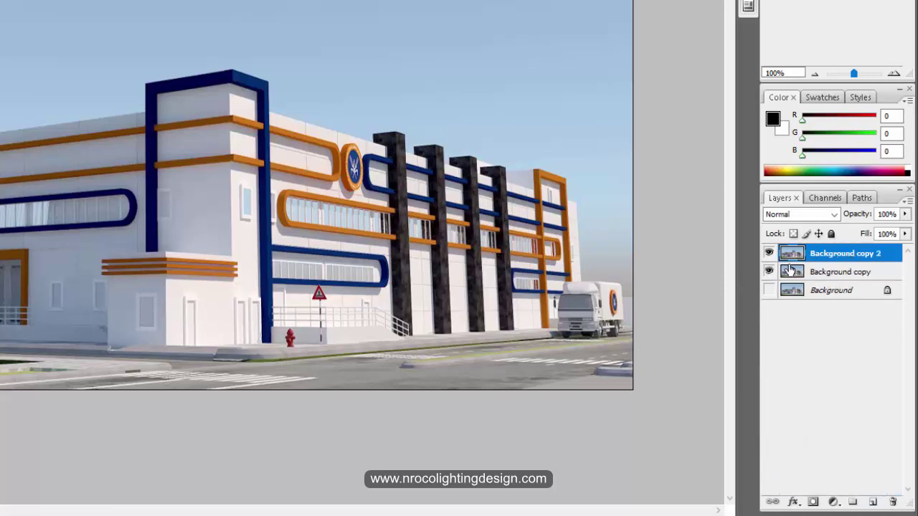
Rename one copy 'night' and darken it with Levels output white 89.
double_click(859, 269)
text(n)
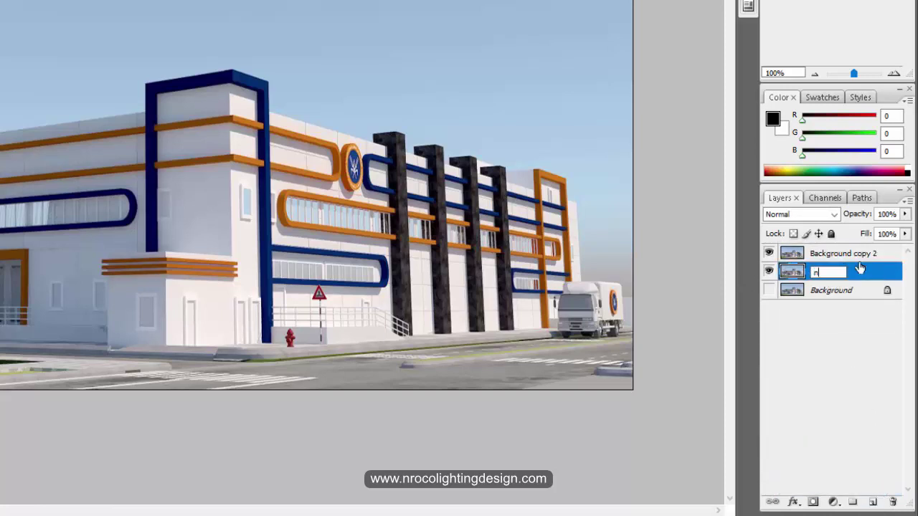
text(ight)
key(Return)
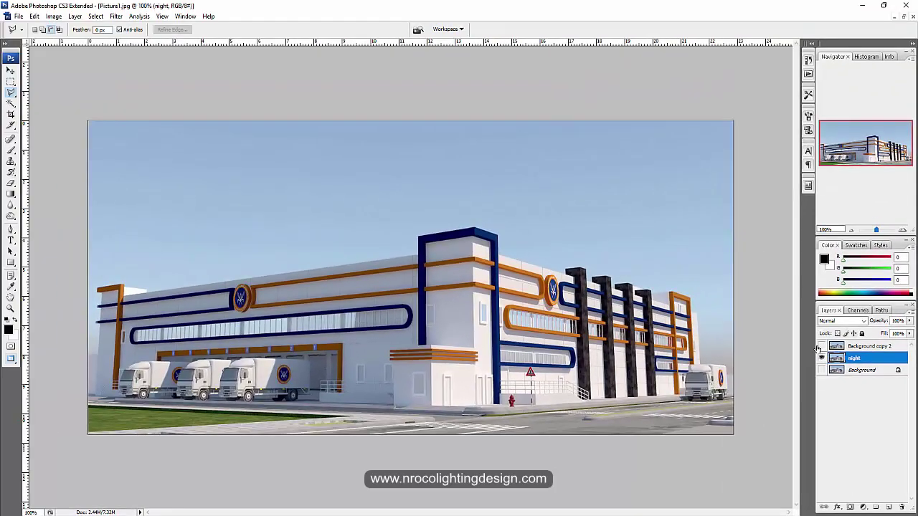
key(ctrl+l)
drag(223, 210, 118, 213)
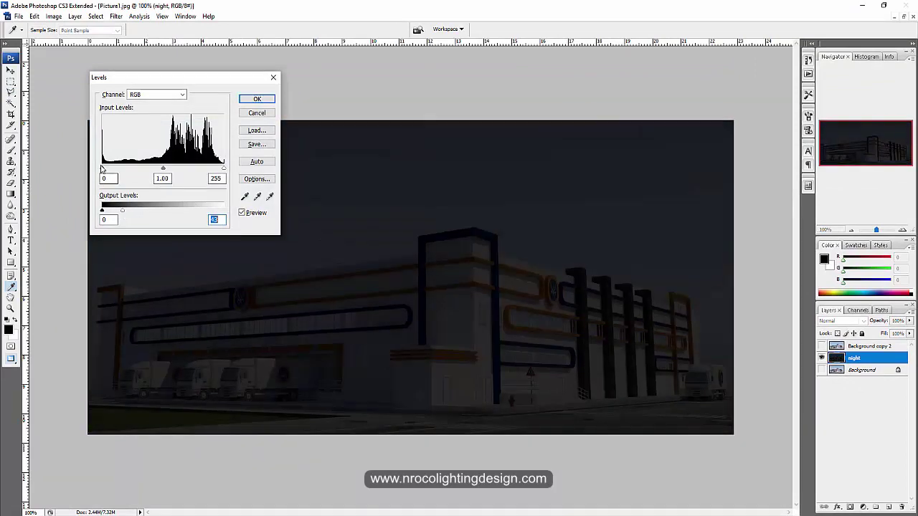
click(257, 99)
Show Background copy 2 and rename it 'crop'.
click(822, 347)
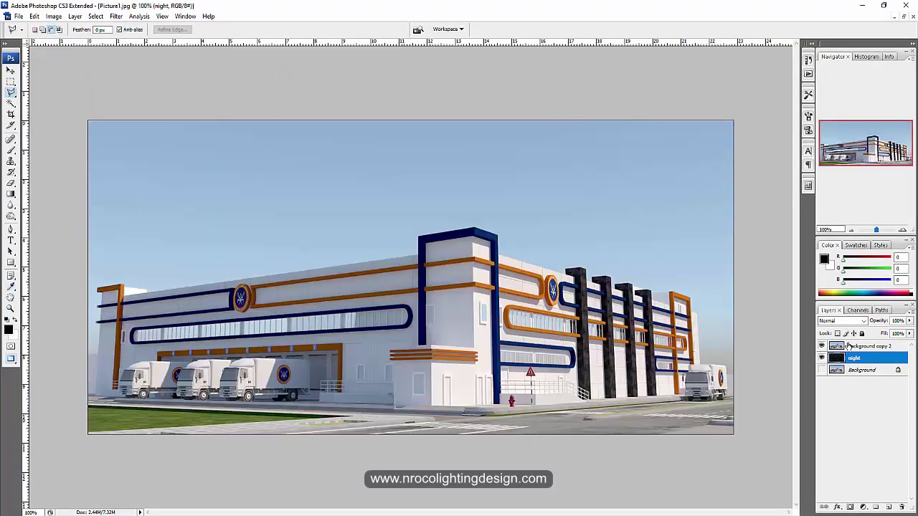
click(858, 347)
double_click(861, 348)
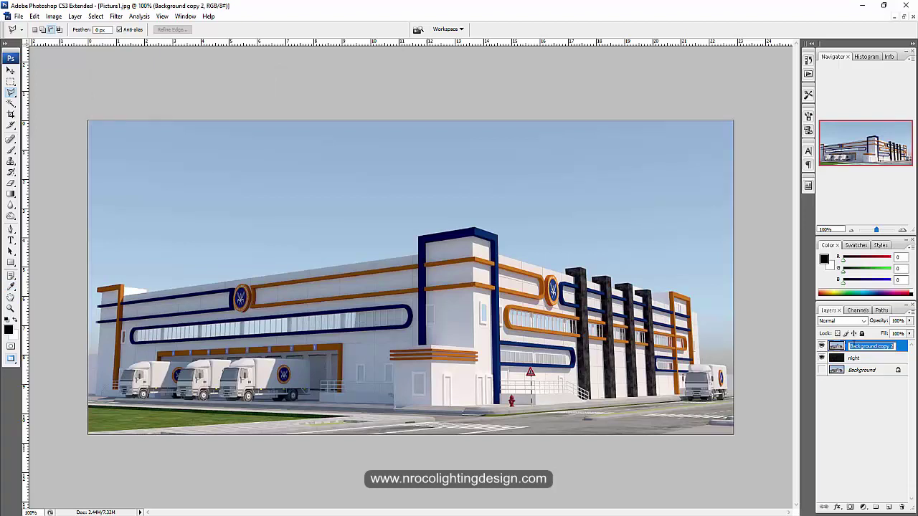
text(drop)
key(Return)
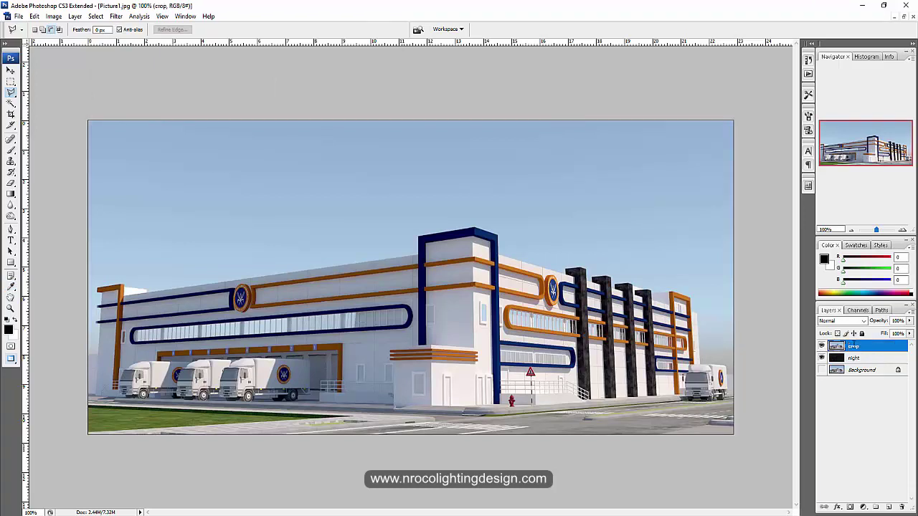
Hide the crop layer, add a new empty layer, and zoom in on the tall pillar.
click(822, 346)
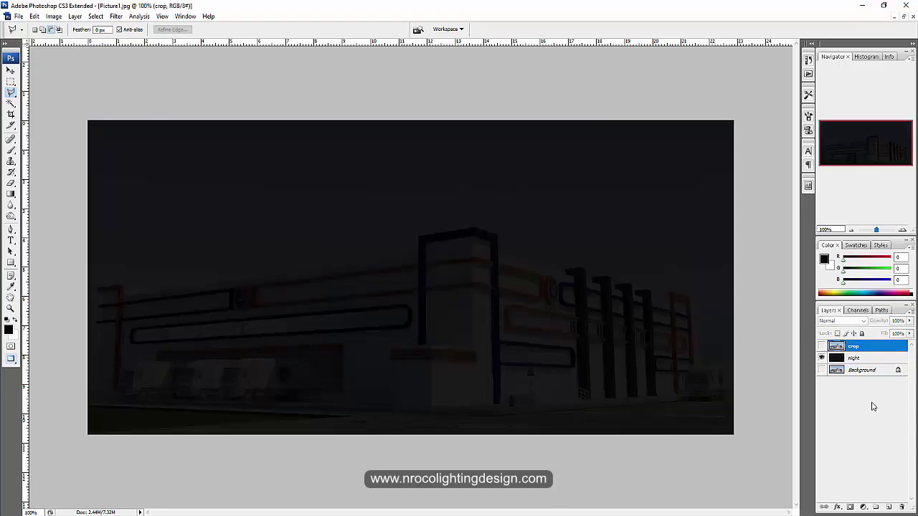
click(888, 508)
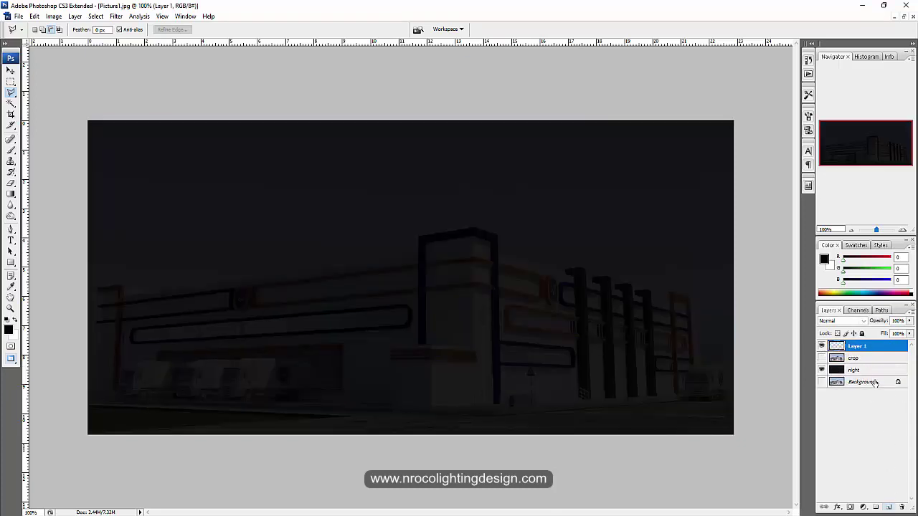
key(m)
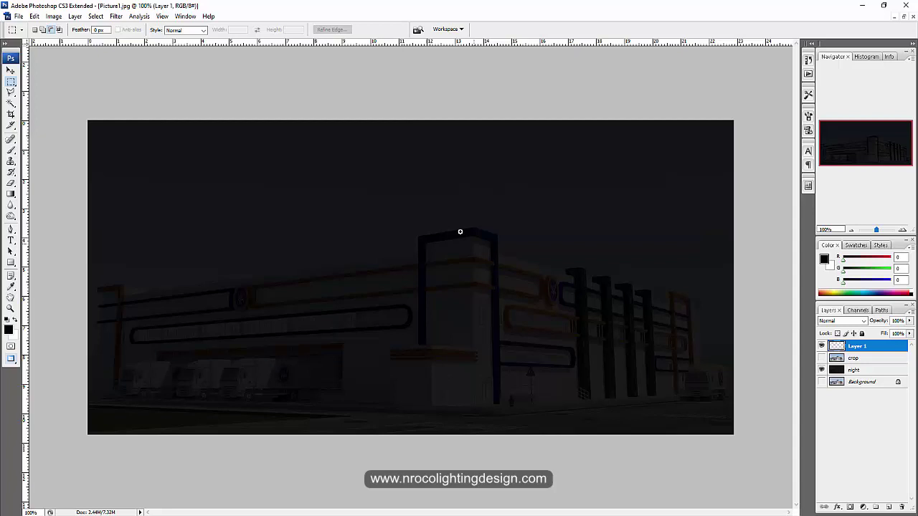
drag(428, 226, 601, 391)
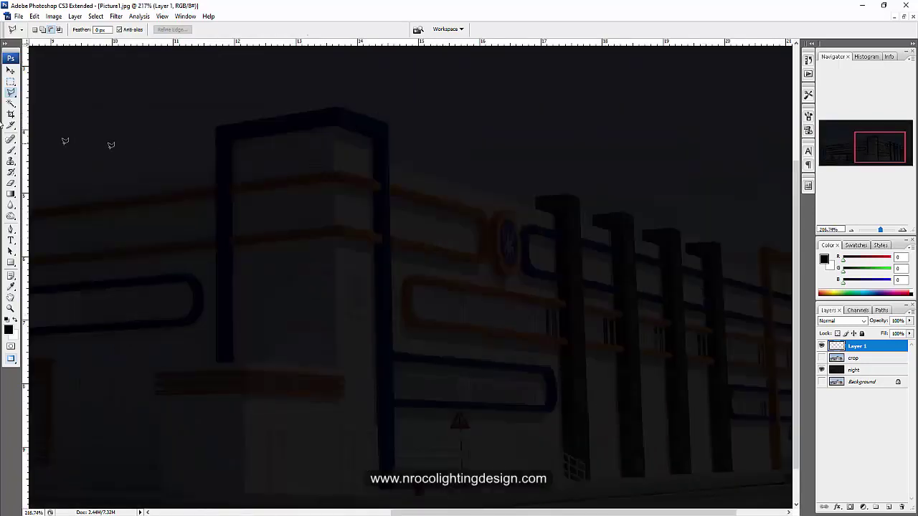
Outline the pillar's narrow right face with a four-corner Polygonal Lasso selection.
click(10, 87)
click(10, 81)
drag(335, 125, 375, 429)
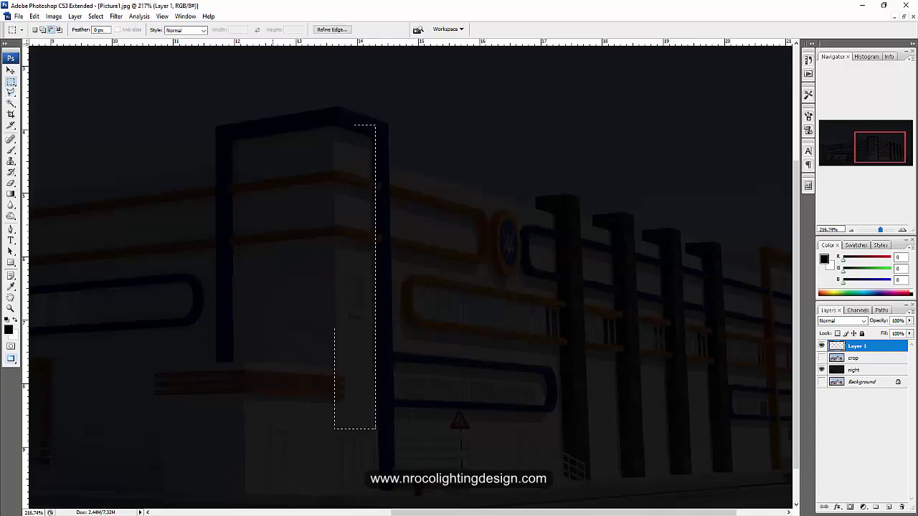
key(ctrl+d)
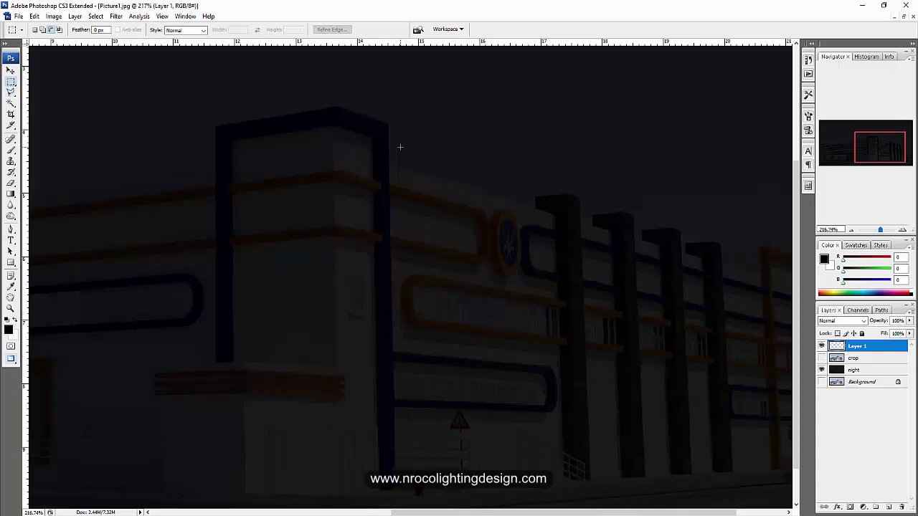
click(11, 92)
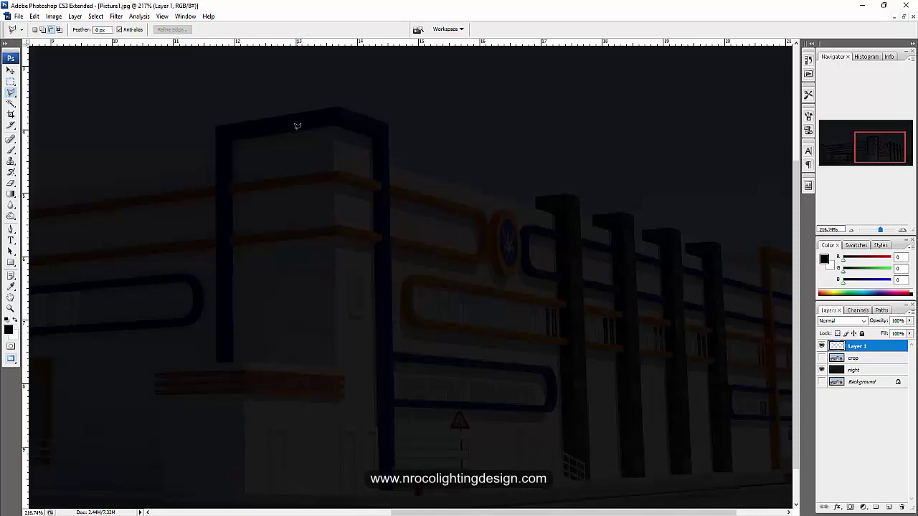
click(333, 124)
click(373, 136)
click(377, 423)
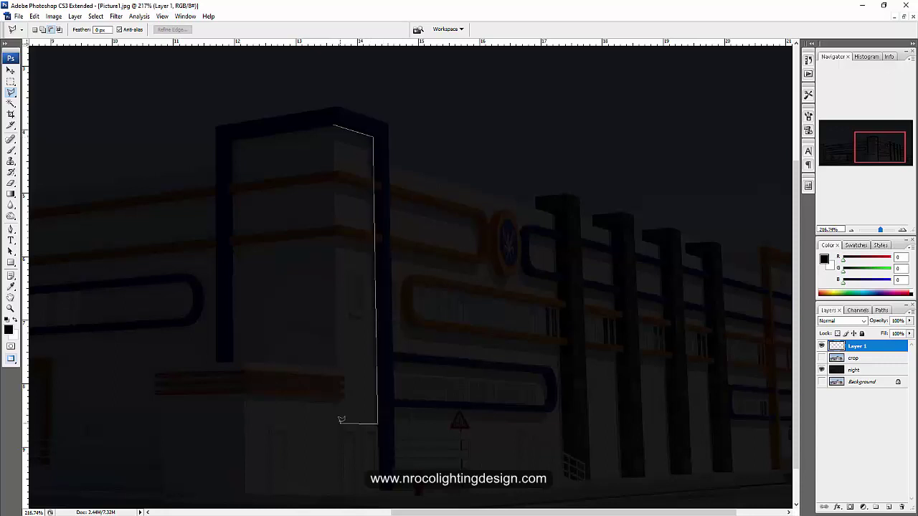
click(340, 423)
click(335, 123)
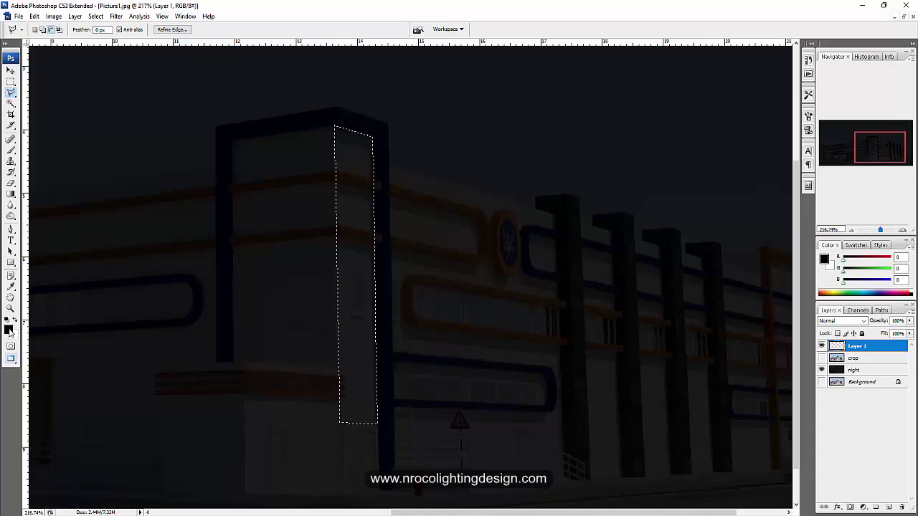
Set the foreground colour to blue and pick the Gradient tool preset.
click(9, 329)
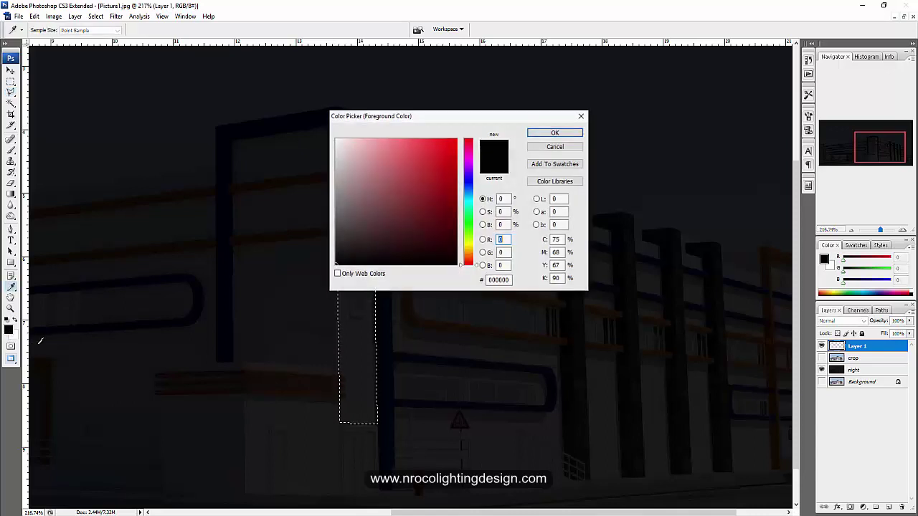
click(467, 180)
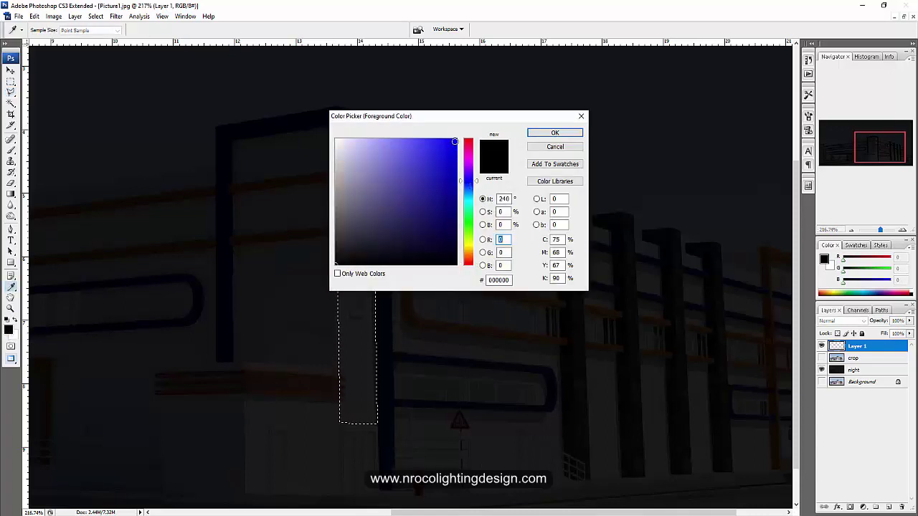
click(555, 133)
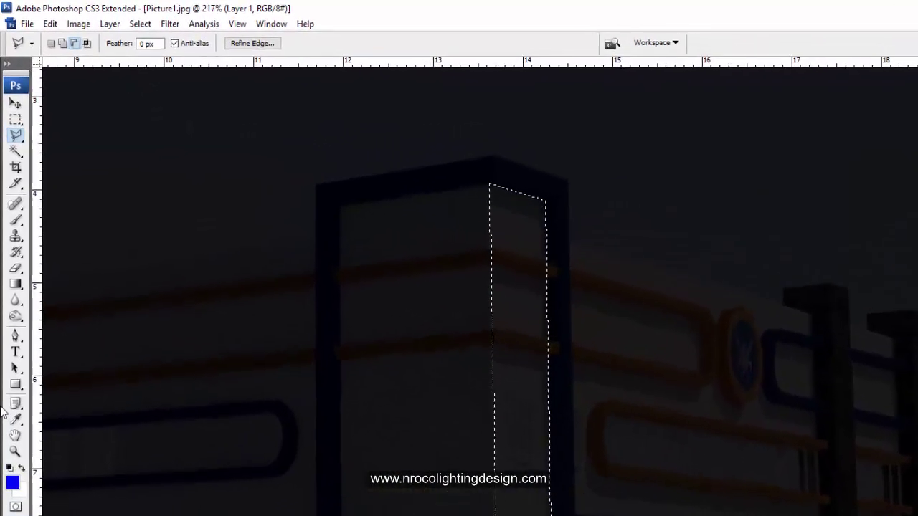
click(16, 284)
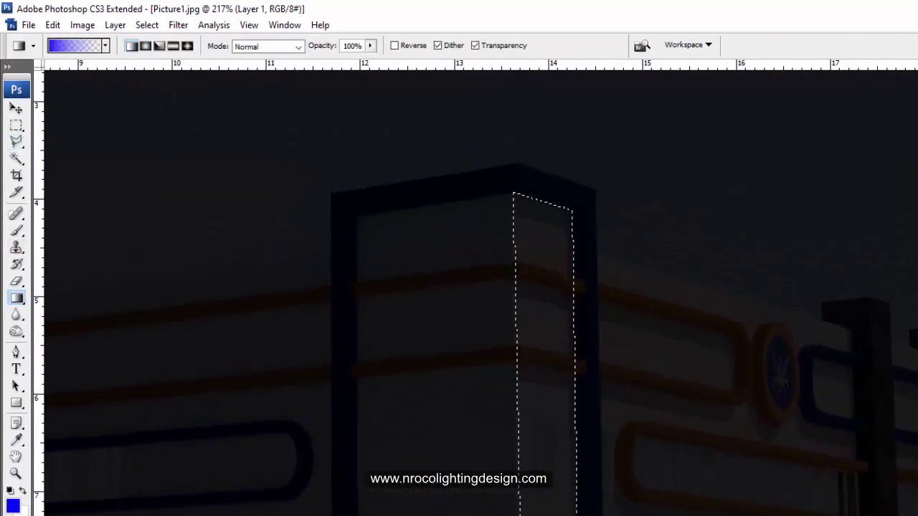
click(105, 46)
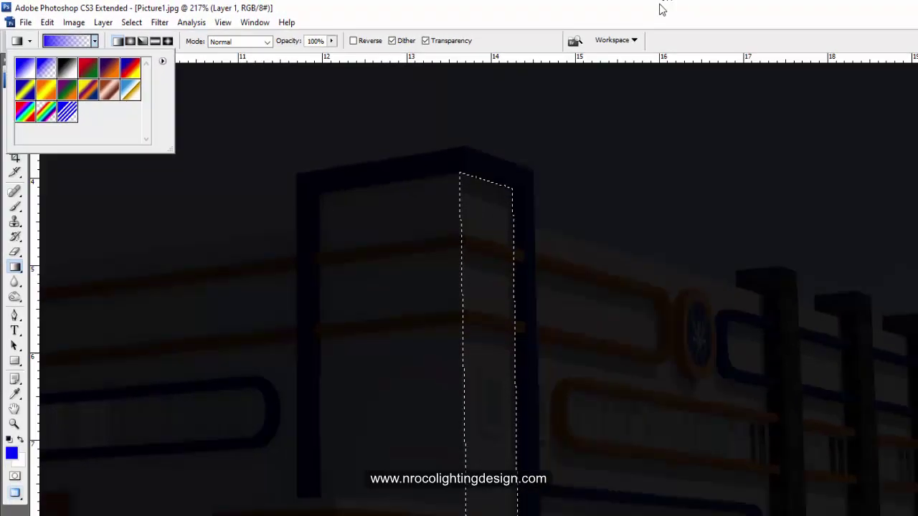
click(589, 347)
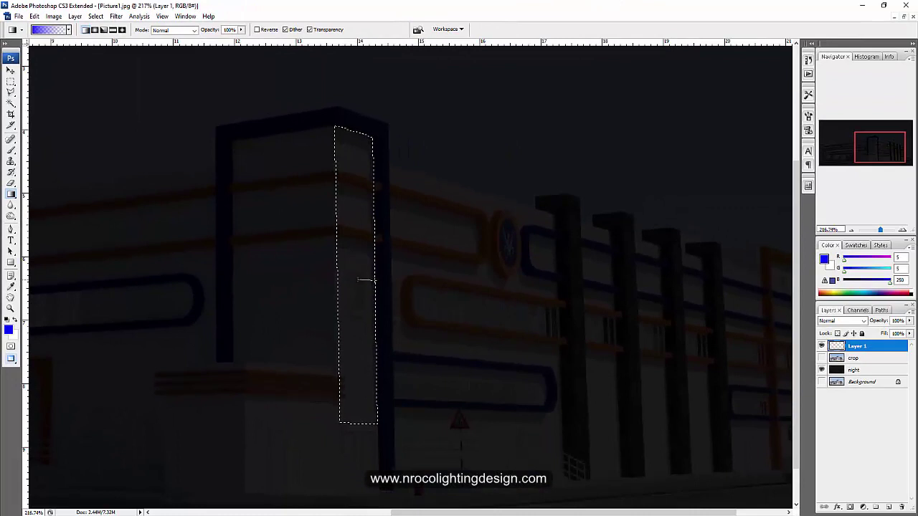
Fill the pillar's right-face selection with the blue gradient, deselect, and zoom out.
drag(336, 277, 336, 279)
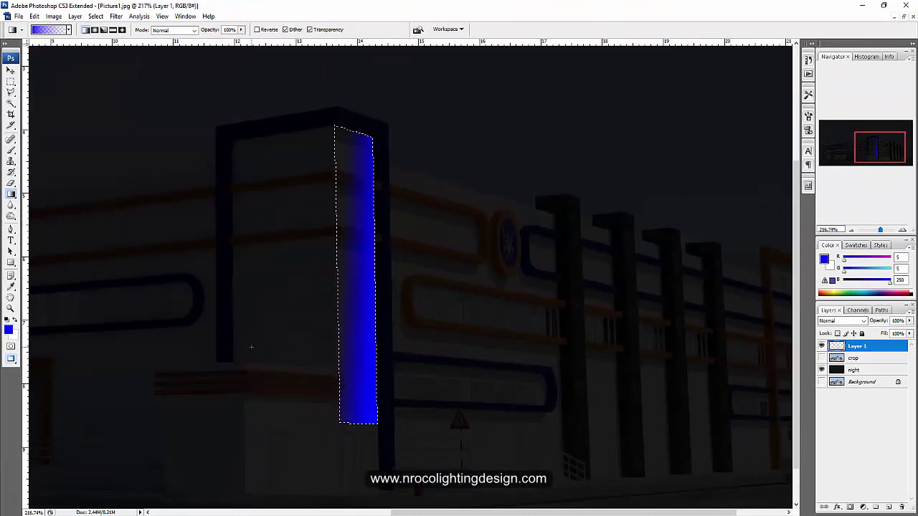
key(ctrl+z)
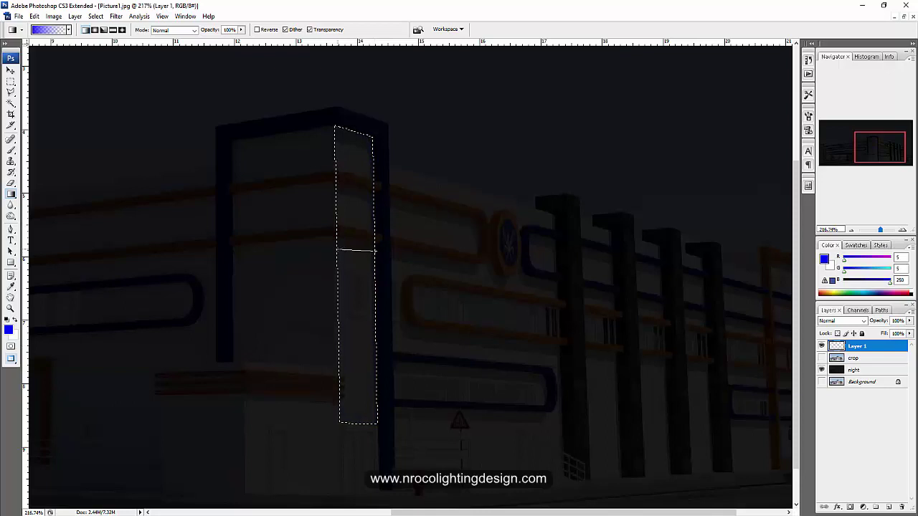
drag(337, 251, 338, 251)
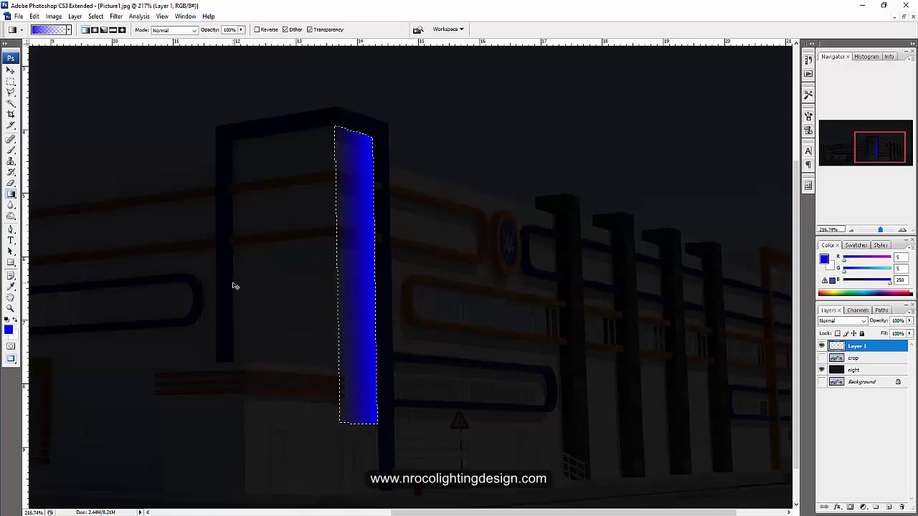
key(ctrl+d)
scroll(232, 296, down, 3)
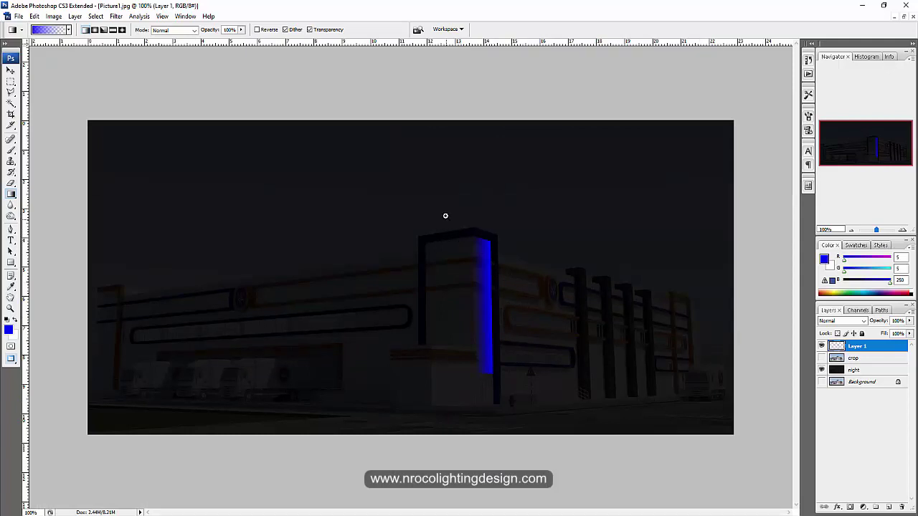
Zoom in and delete the blue glow where the upper orange band crosses the pillar.
drag(421, 206, 544, 384)
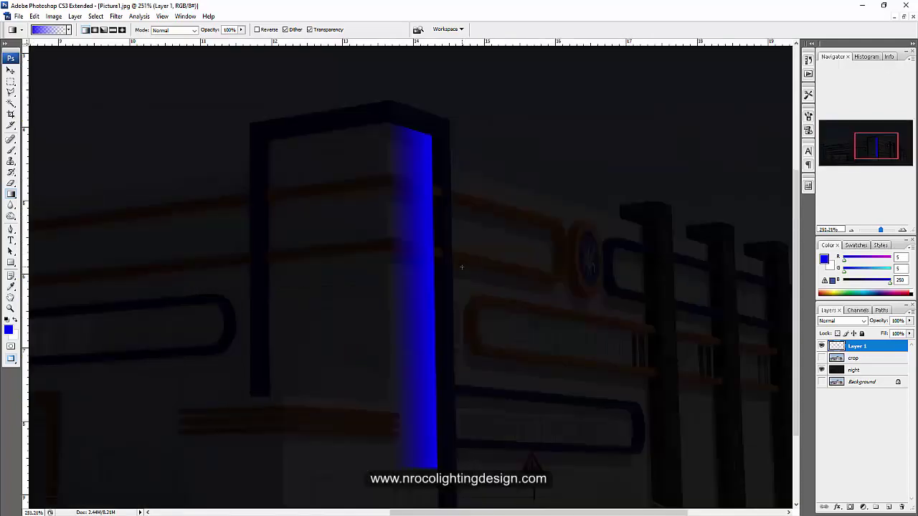
key(l)
click(386, 176)
click(443, 189)
click(442, 194)
double_click(393, 184)
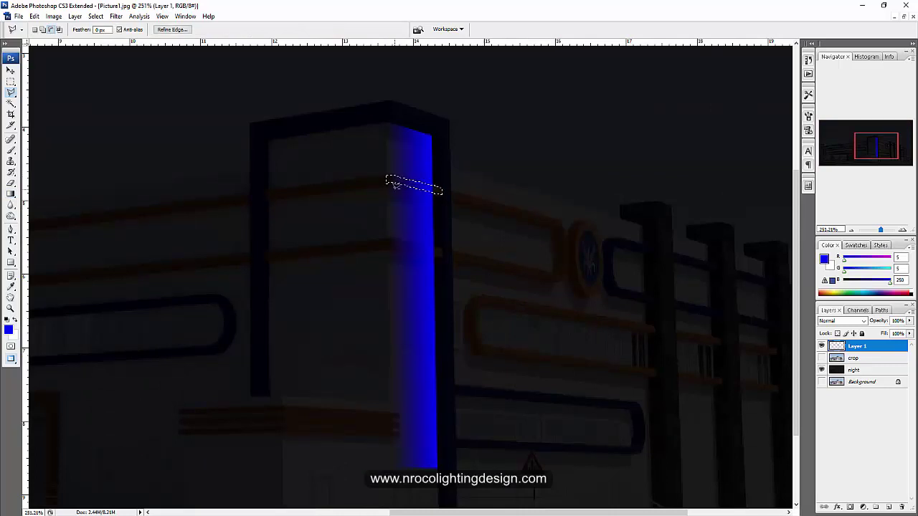
key(Delete)
key(ctrl+d)
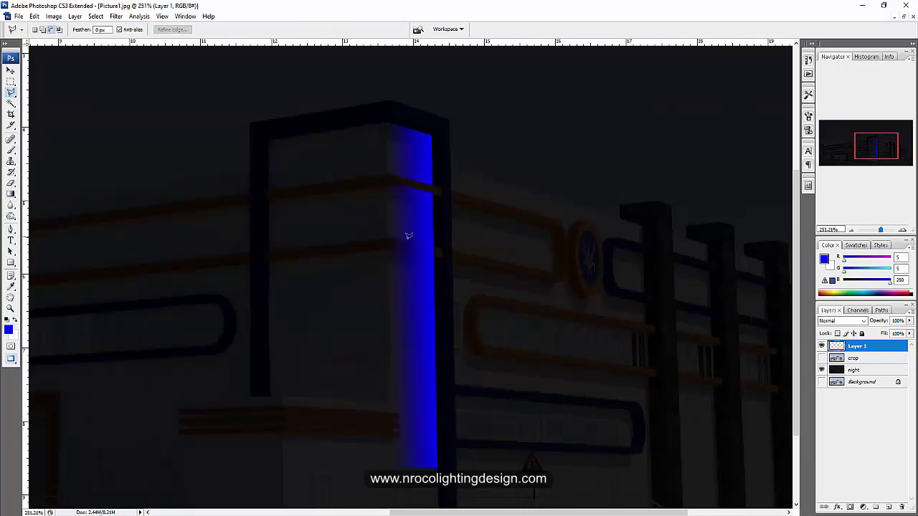
Delete the blue glow over the lower orange band strip too.
click(386, 239)
click(443, 248)
click(443, 256)
double_click(387, 247)
key(Delete)
key(ctrl+d)
Toggle the daytime photo and glow layers to compare, then refit and zoom on the pillar.
click(822, 358)
click(821, 347)
click(821, 346)
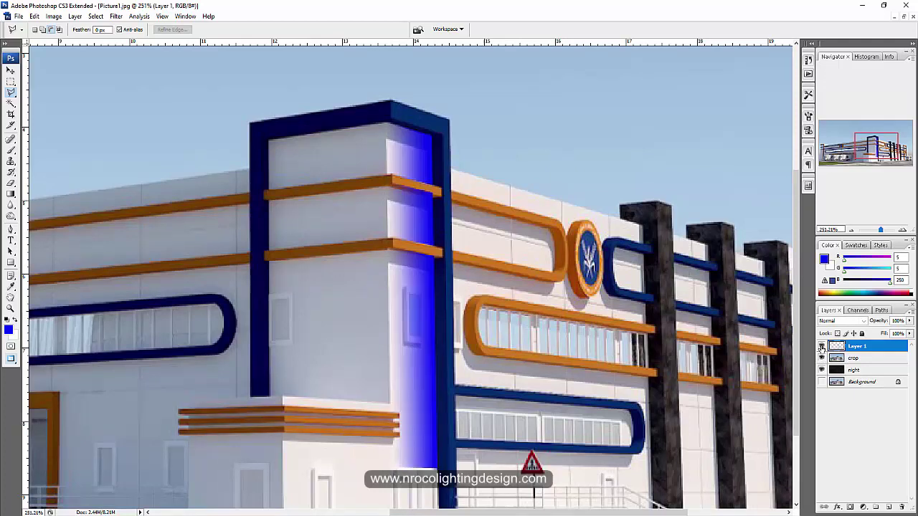
click(821, 346)
click(822, 346)
click(822, 358)
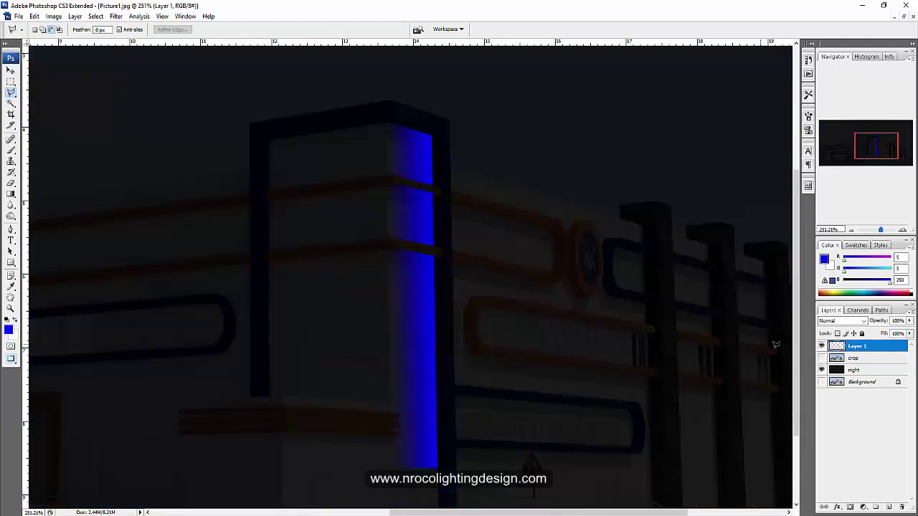
key(ctrl+minus)
key(ctrl+minus)
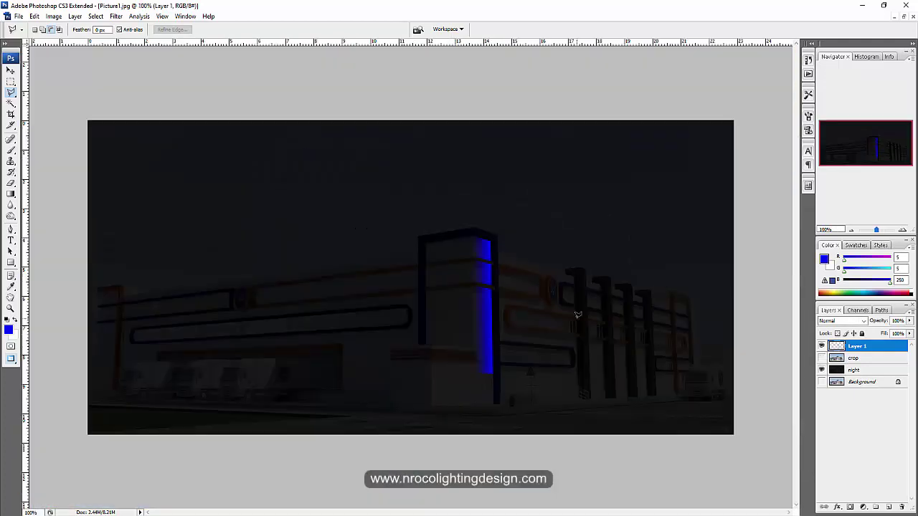
key(ctrl+plus)
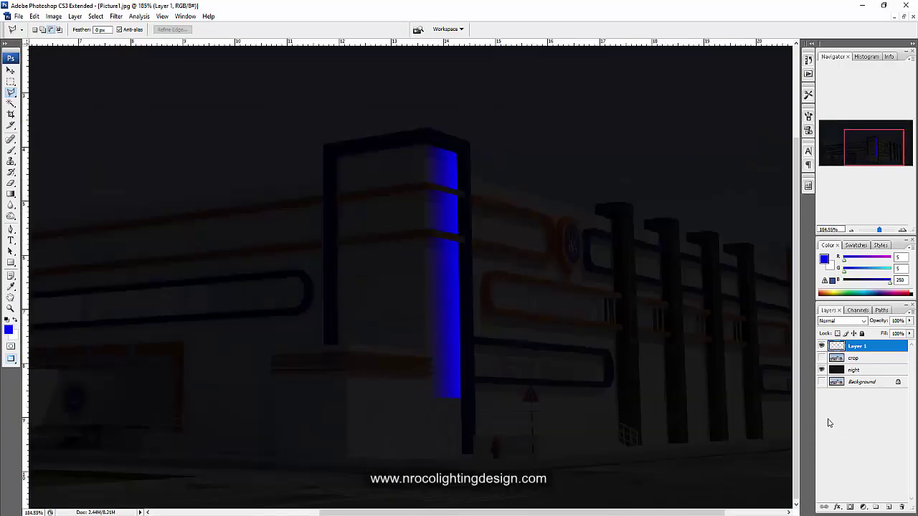
Add Layer 2, select the pillar's wide front face, and fill it with a left-bright blue gradient.
click(889, 507)
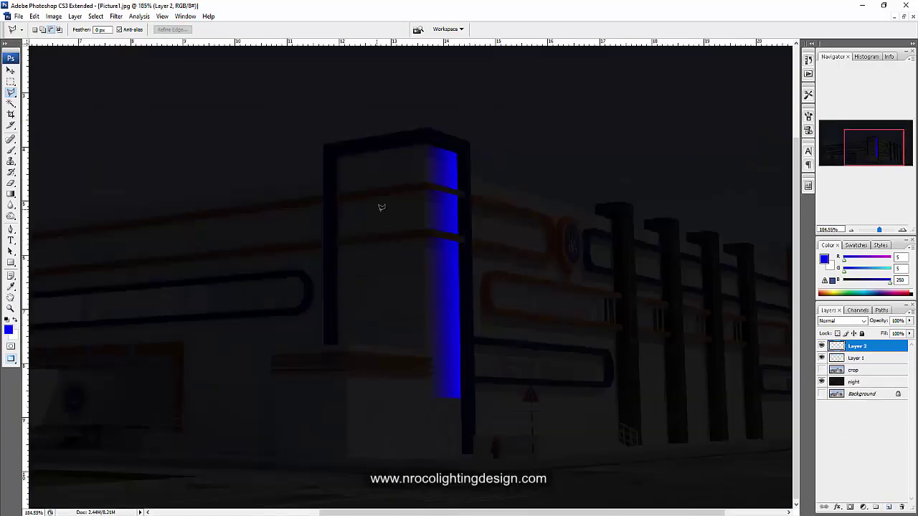
click(337, 154)
click(426, 350)
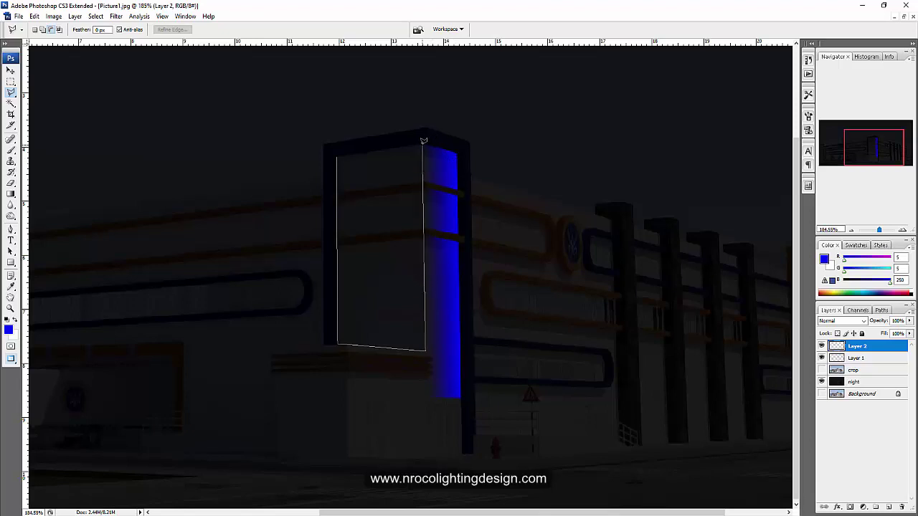
click(424, 145)
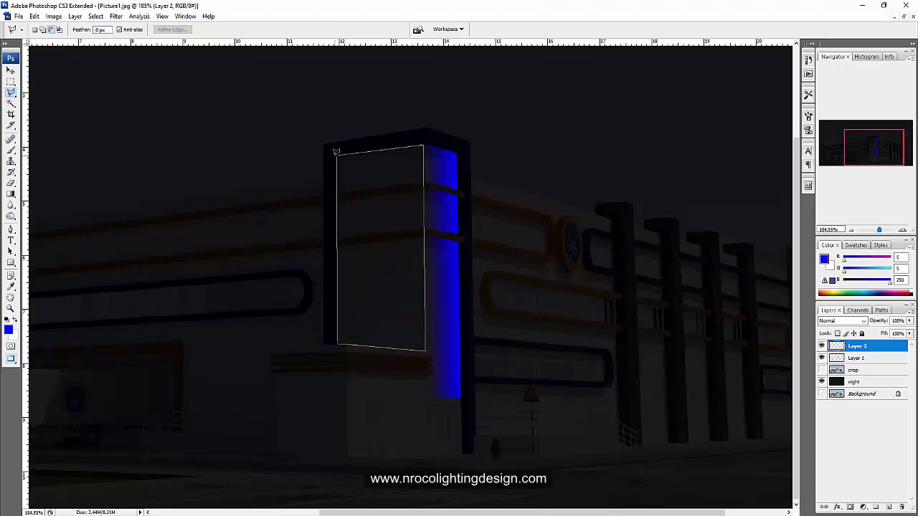
click(338, 152)
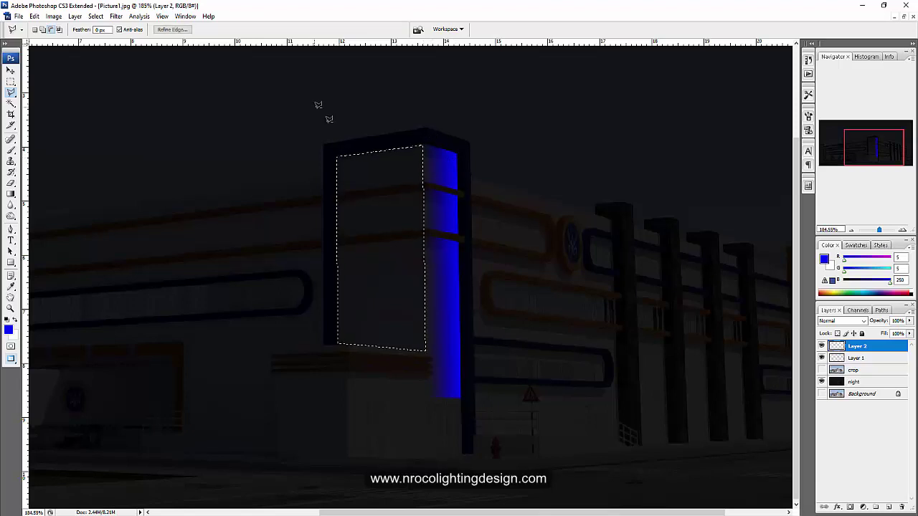
key(g)
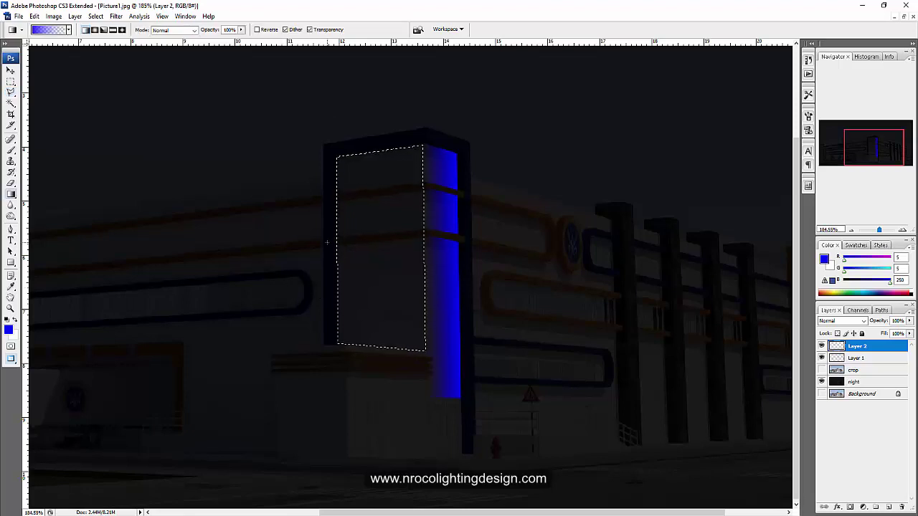
drag(326, 242, 427, 234)
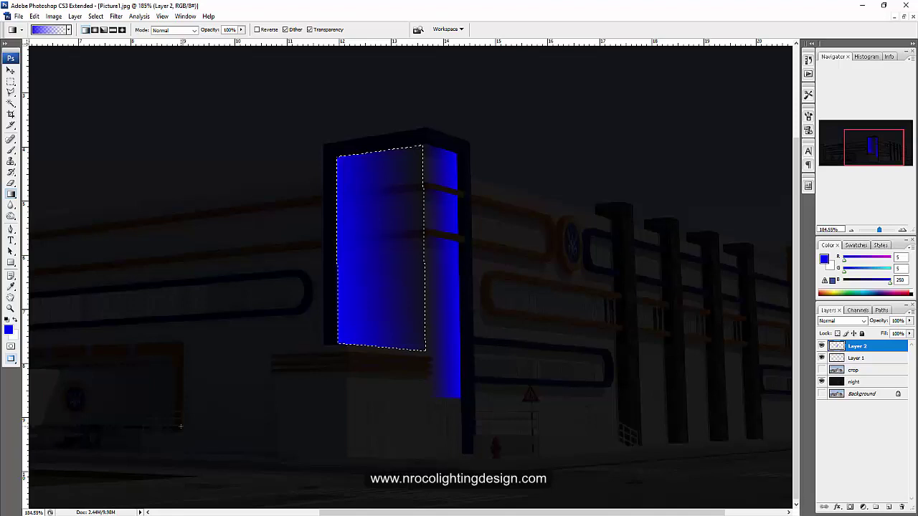
key(ctrl+d)
Cut the upper orange band strip out of the front-face blue glow.
key(l)
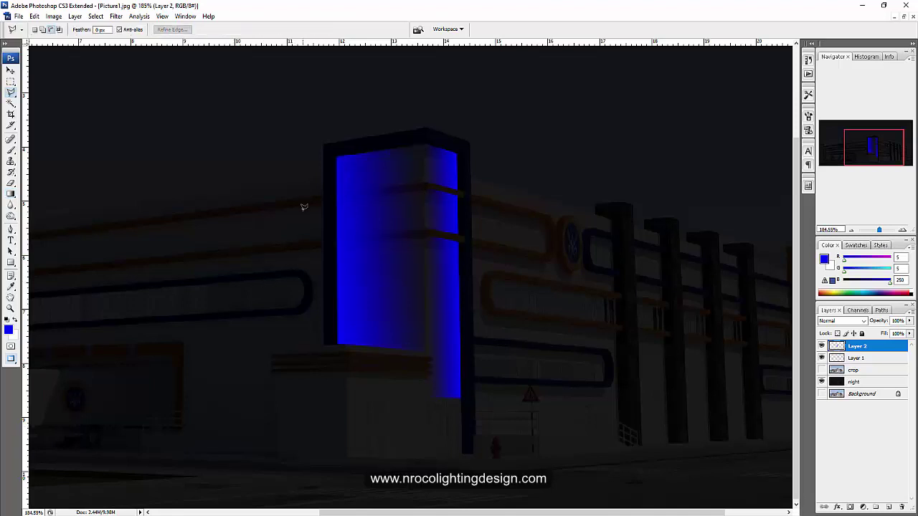
click(302, 194)
click(432, 184)
click(432, 188)
click(301, 195)
key(Delete)
key(ctrl+d)
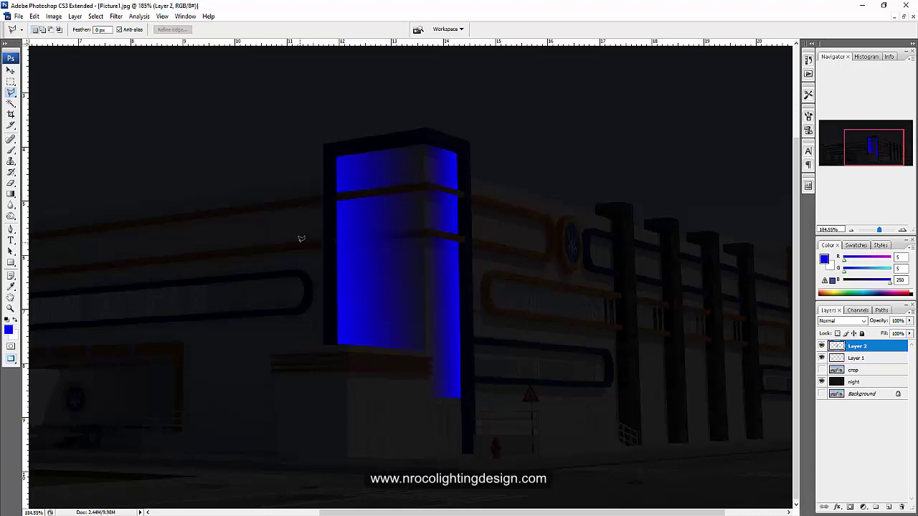
Cut the lower orange band strip out as well, then fit the whole image in view.
click(301, 243)
click(429, 230)
click(429, 237)
click(301, 241)
key(Delete)
key(ctrl+d)
key(ctrl+alt+0)
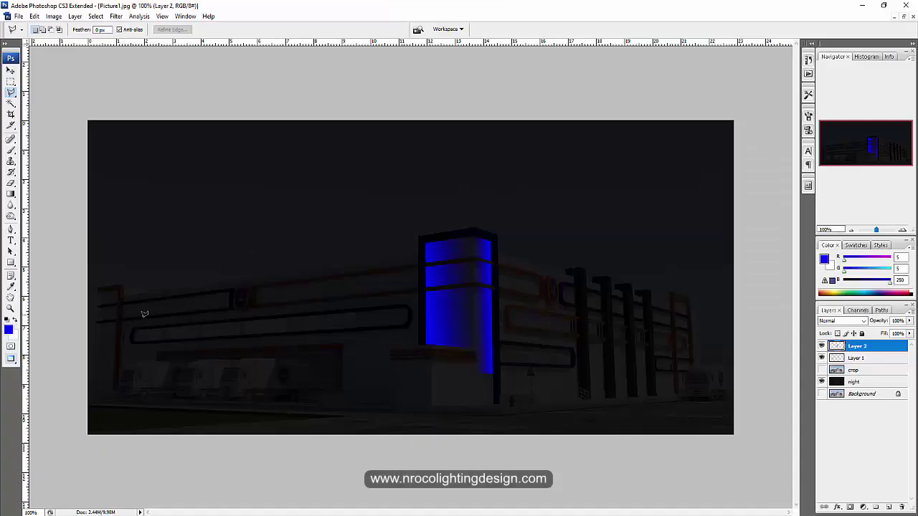
On a new layer, fill the left wing's upper band with a taller, upward-fading blue gradient.
click(890, 507)
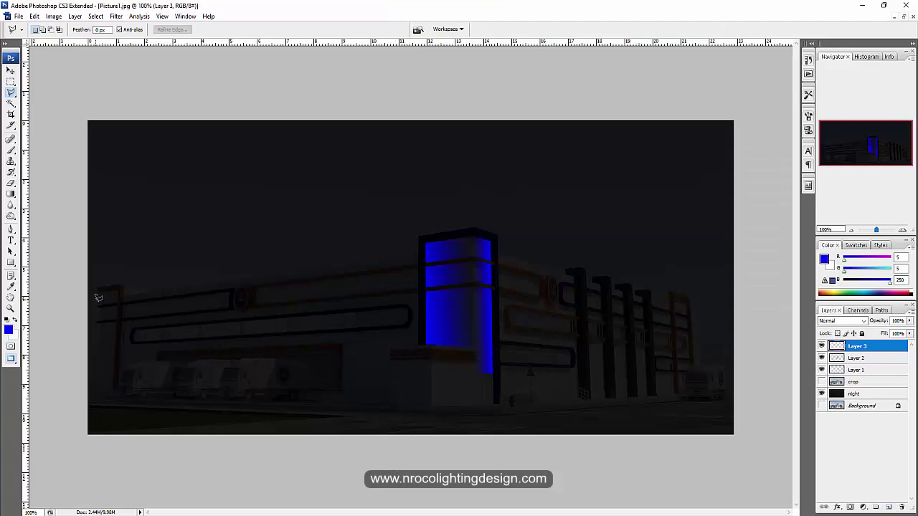
drag(93, 263, 315, 378)
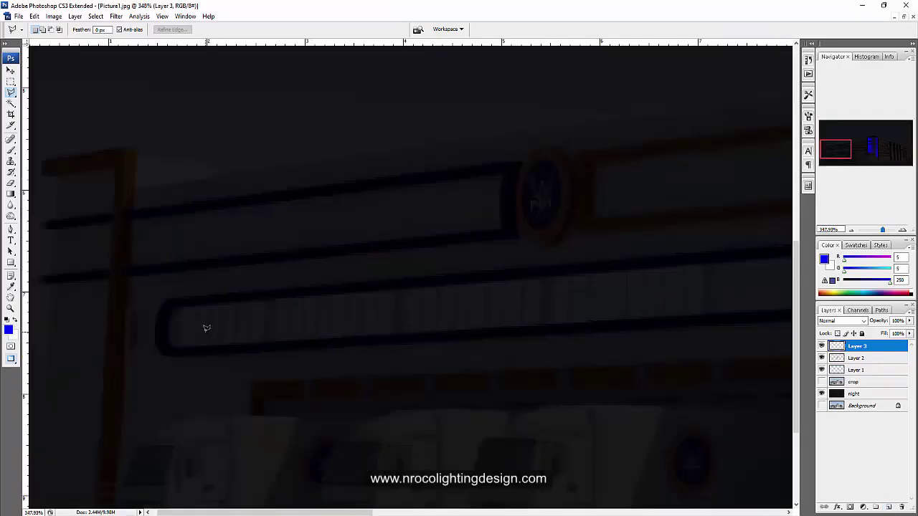
click(130, 265)
click(500, 230)
click(503, 173)
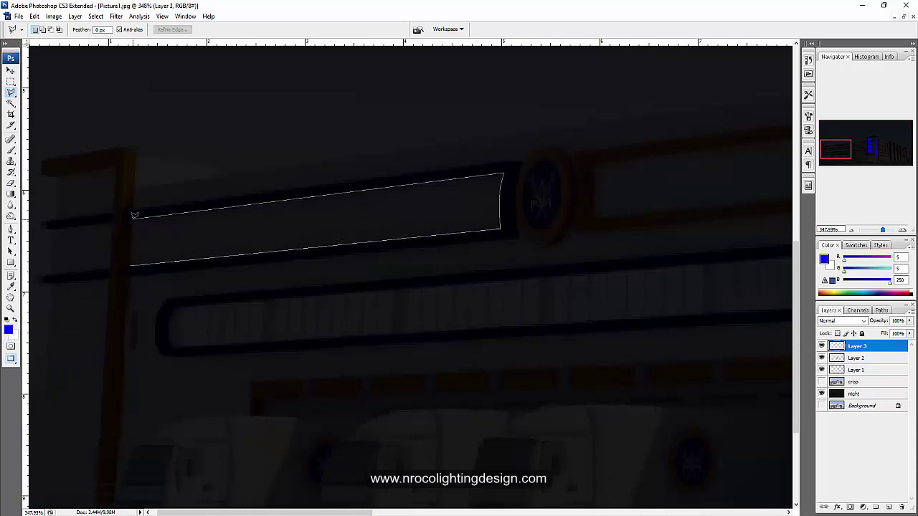
click(131, 264)
key(g)
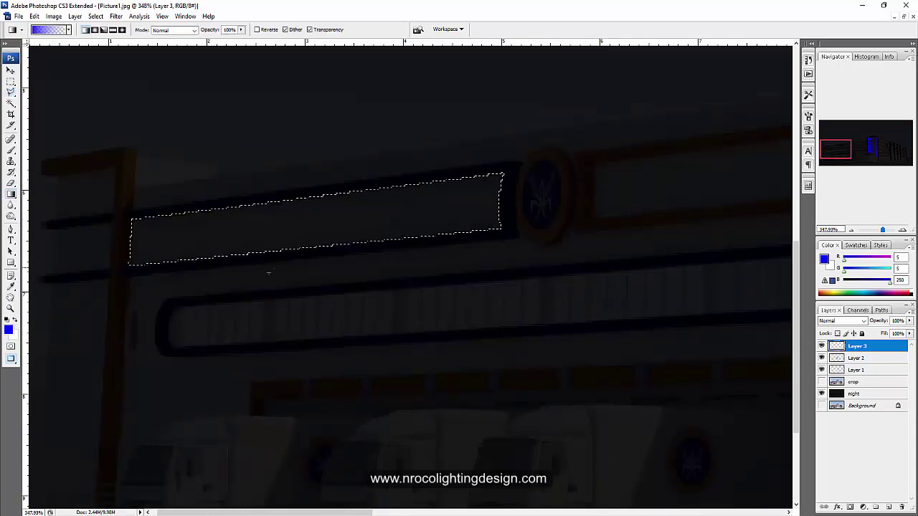
drag(287, 253, 286, 201)
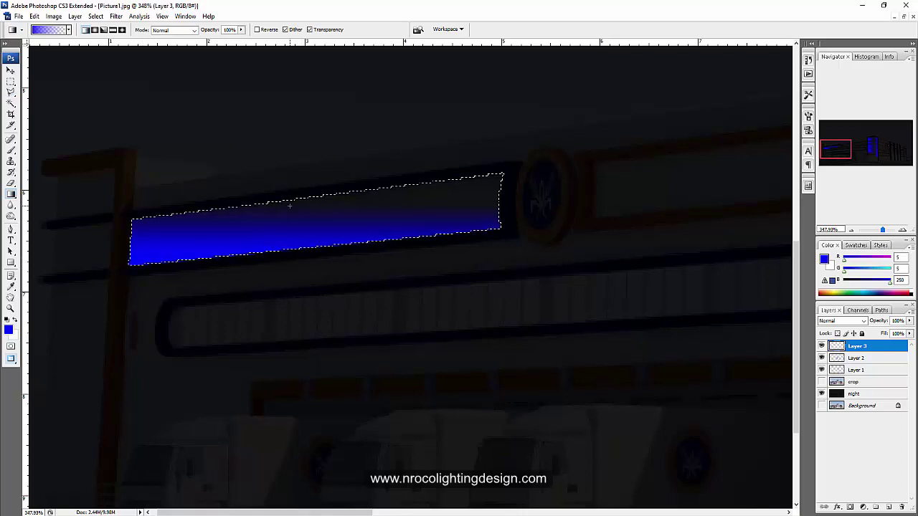
key(ctrl+z)
drag(302, 251, 309, 211)
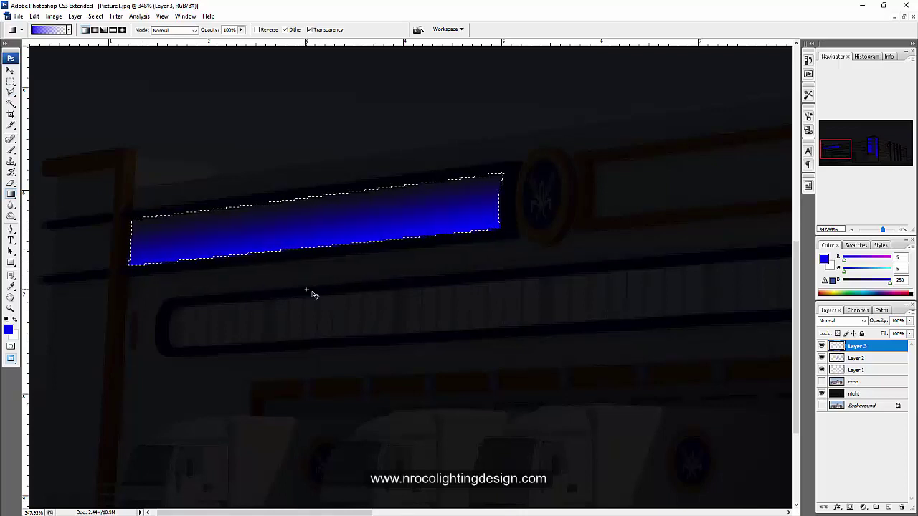
key(ctrl+d)
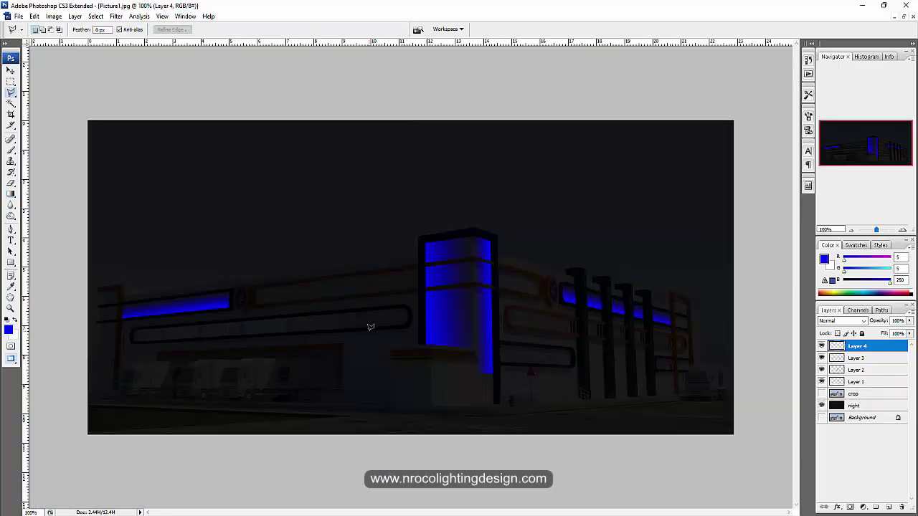